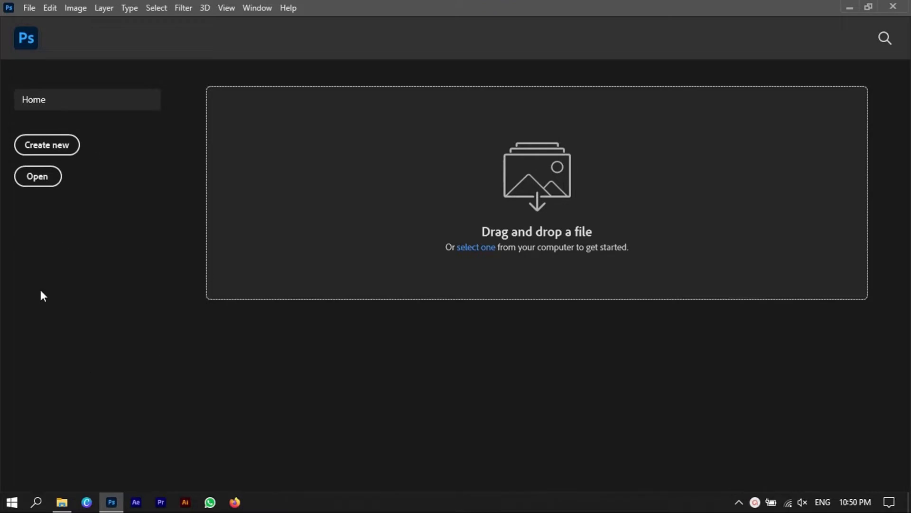
# Step: Open Model.jpg from the BLUE HOUR folder in Photoshop and convert its Background into a layer named MODEL
pyautogui.click(62, 501)
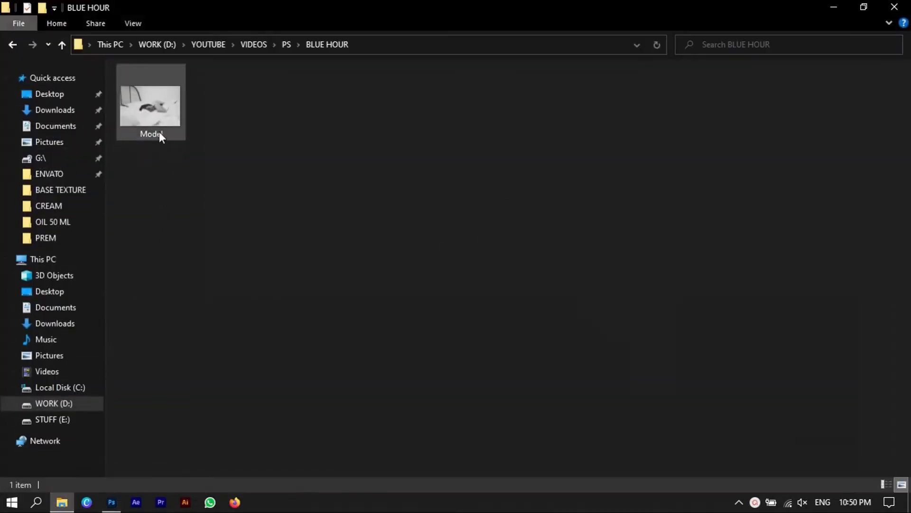
pyautogui.moveTo(158, 131); pyautogui.dragTo(305, 261)
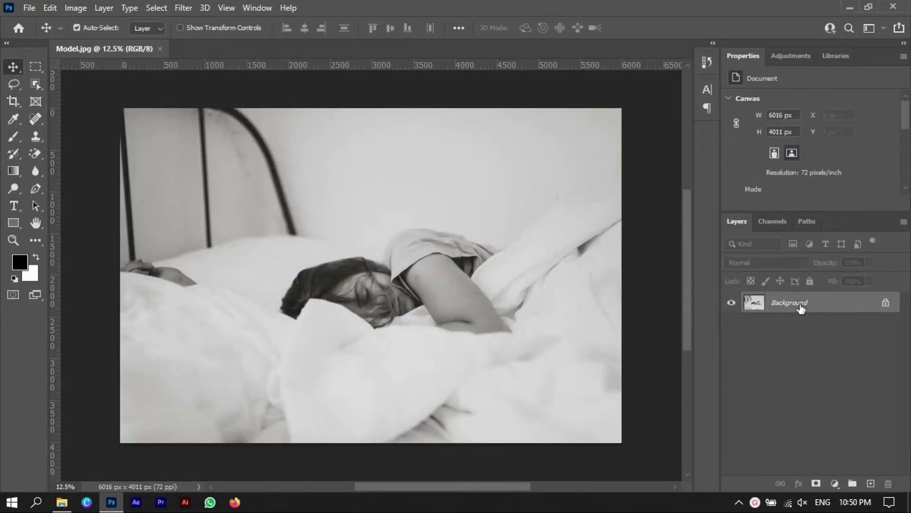
pyautogui.doubleClick(801, 307)
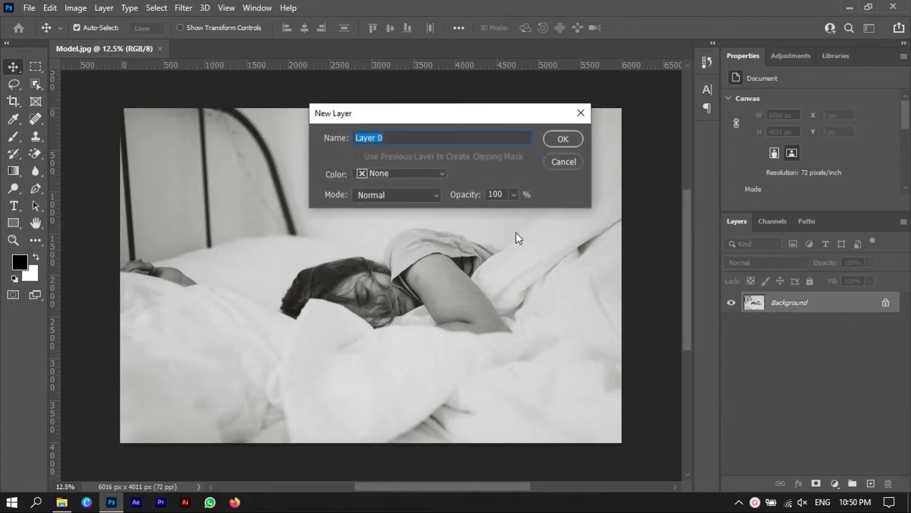
pyautogui.write('MODEL')
pyautogui.press('Return')
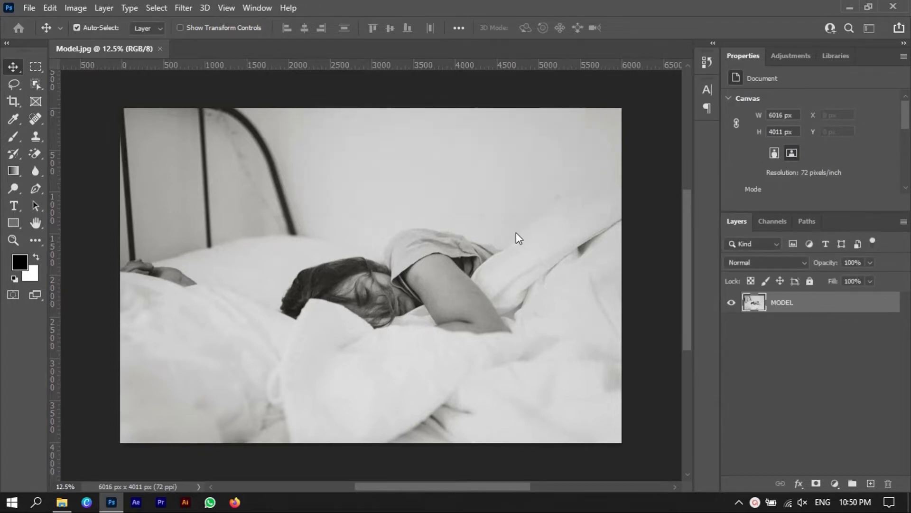
# Step: Convert the MODEL layer into a smart object for smart filters
pyautogui.click(187, 12)
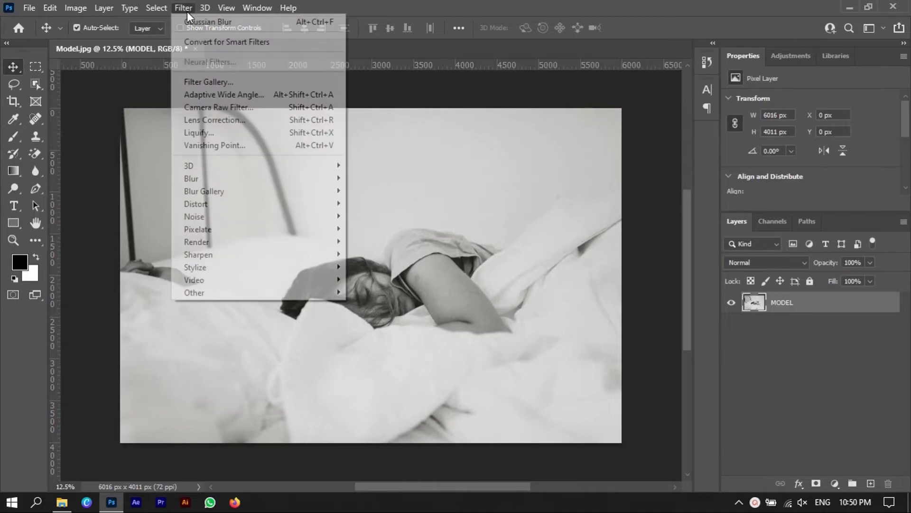
pyautogui.click(228, 43)
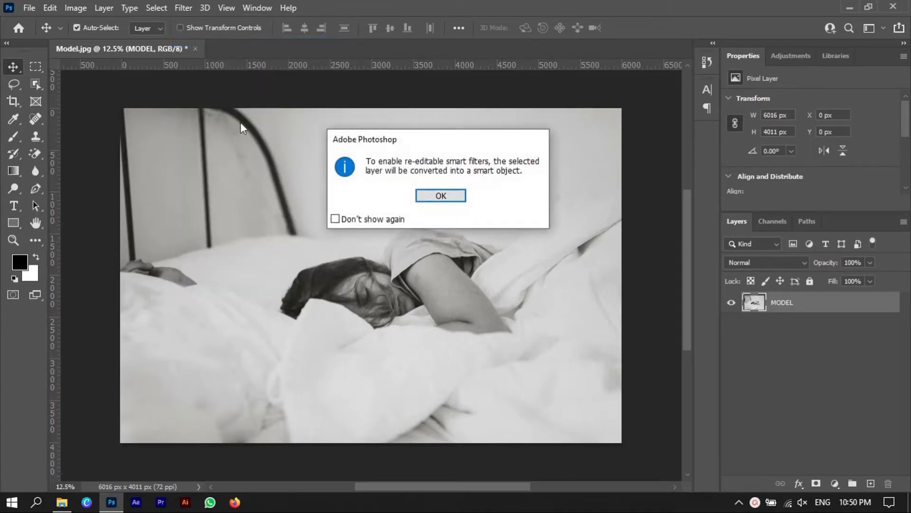
pyautogui.click(441, 195)
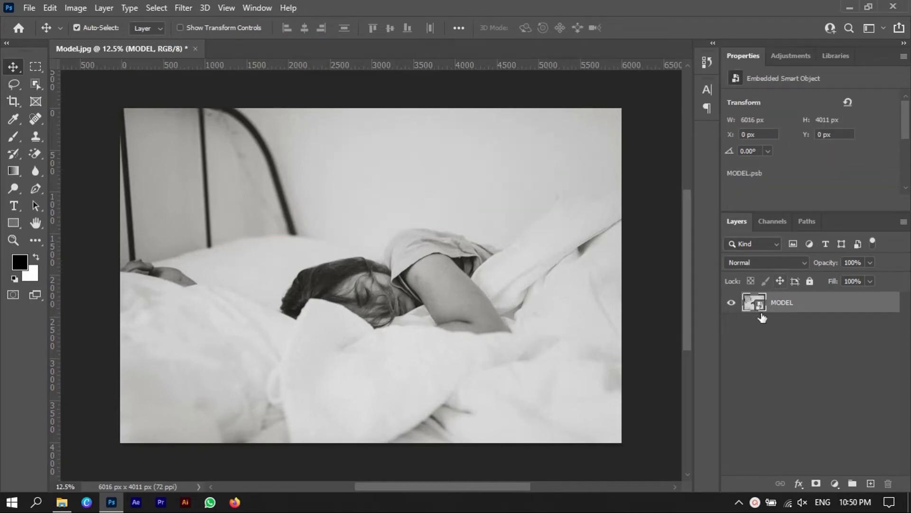
# Step: Open the Camera Raw Filter for the MODEL layer and show the preview side by side as Before and After
pyautogui.click(182, 9)
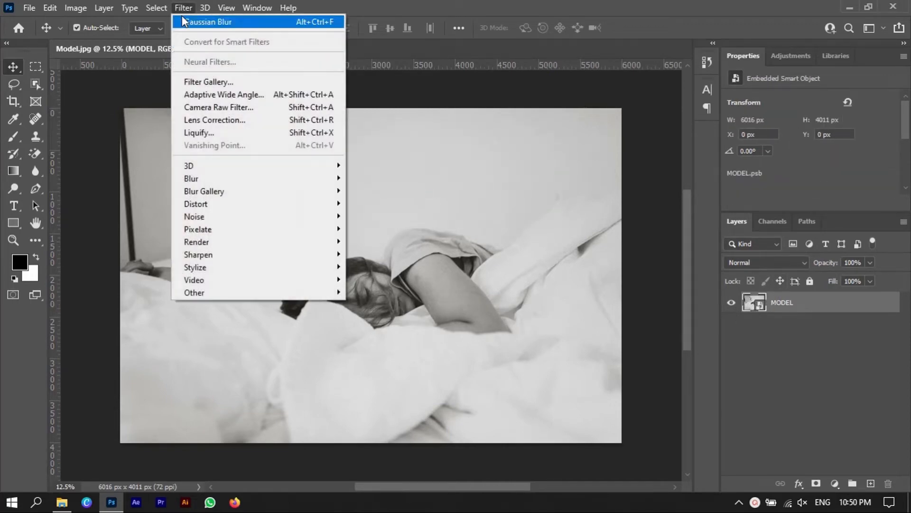
pyautogui.click(257, 110)
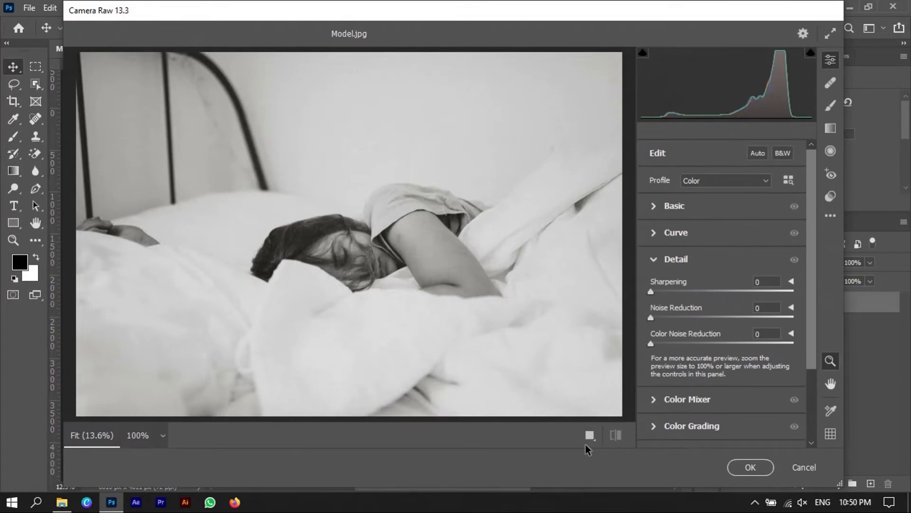
pyautogui.click(589, 439)
pyautogui.moveTo(509, 255); pyautogui.dragTo(535, 229)
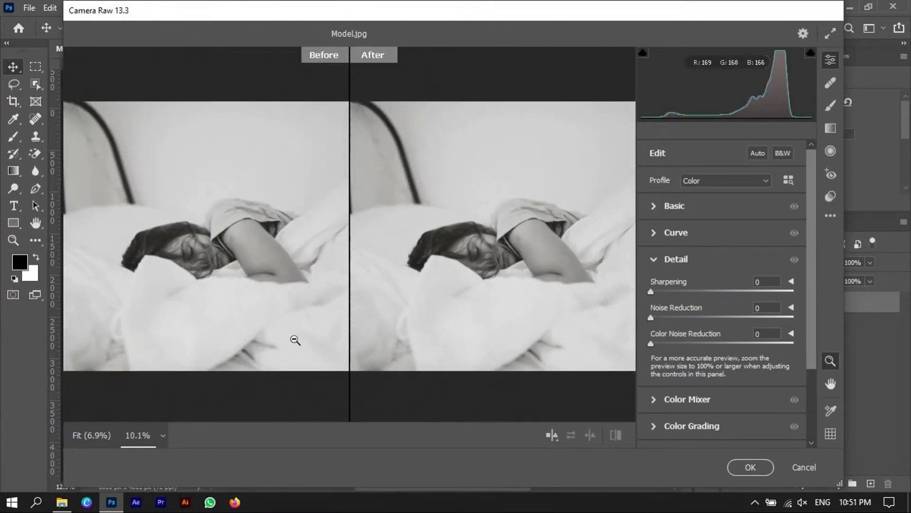
pyautogui.click(700, 180)
pyautogui.click(697, 183)
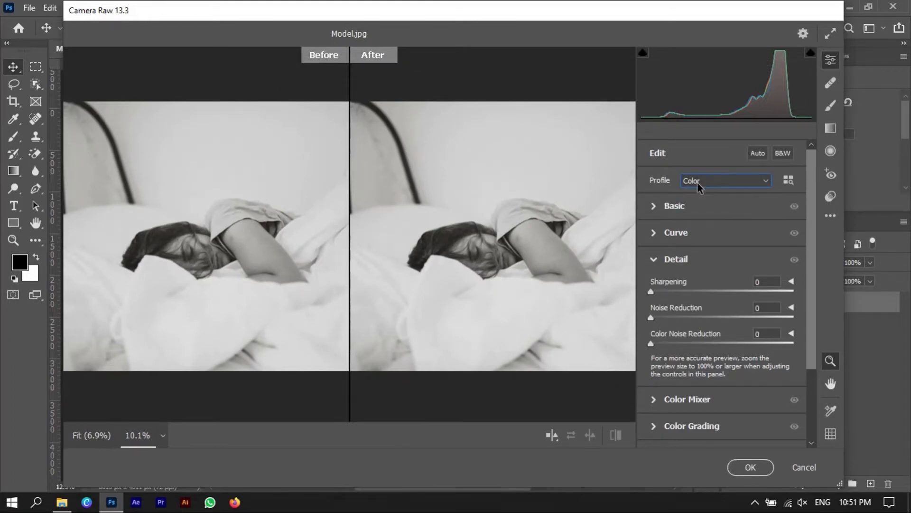
# Step: Cool the photo in the Basic adjustments by setting Temperature to -51
pyautogui.click(650, 211)
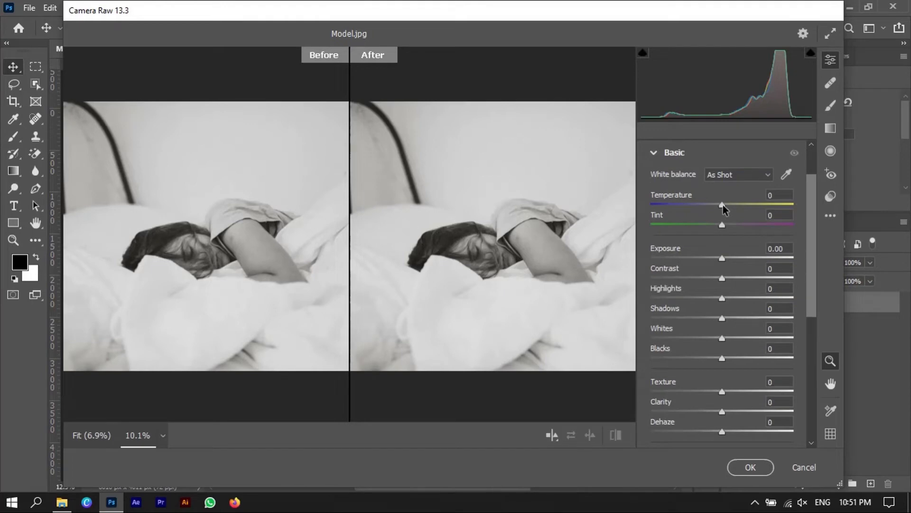
pyautogui.moveTo(724, 206); pyautogui.dragTo(685, 206)
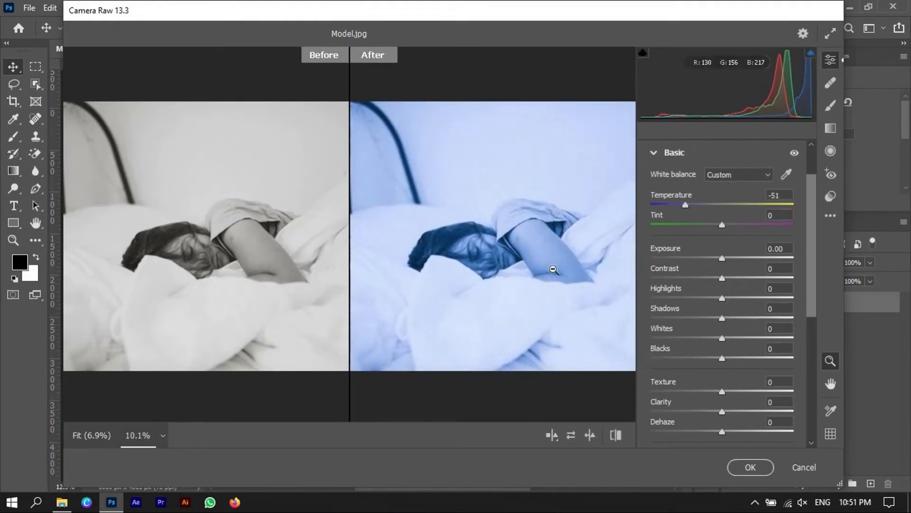
pyautogui.moveTo(554, 225)
pyautogui.mouseDown()
pyautogui.moveTo(547, 232)
pyautogui.moveTo(570, 216)
pyautogui.moveTo(562, 225)
pyautogui.mouseUp()
# Step: Set Exposure to -1.30, Contrast to -19, Highlights to +22 and Saturation to +9 in the Basic adjustments
pyautogui.moveTo(721, 260); pyautogui.dragTo(721, 302)
pyautogui.moveTo(813, 270); pyautogui.dragTo(816, 283)
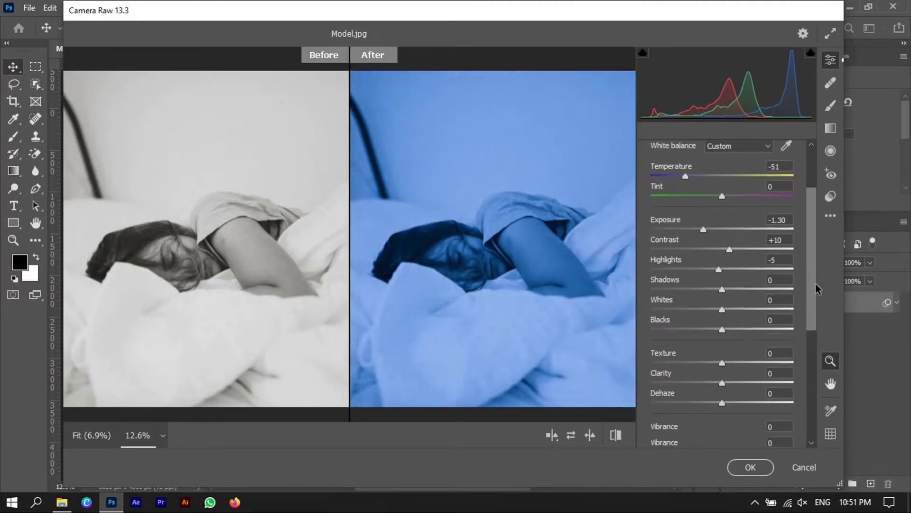
pyautogui.moveTo(721, 269); pyautogui.dragTo(709, 250)
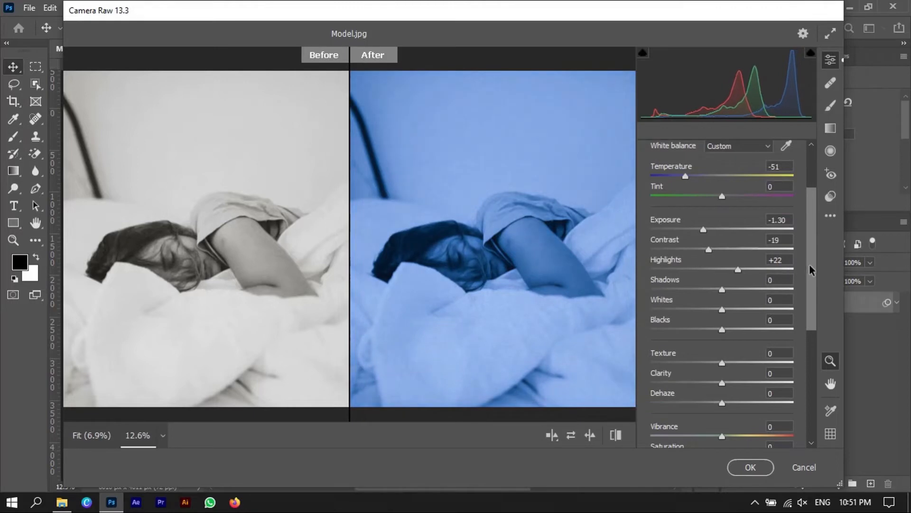
pyautogui.moveTo(812, 269); pyautogui.dragTo(807, 372)
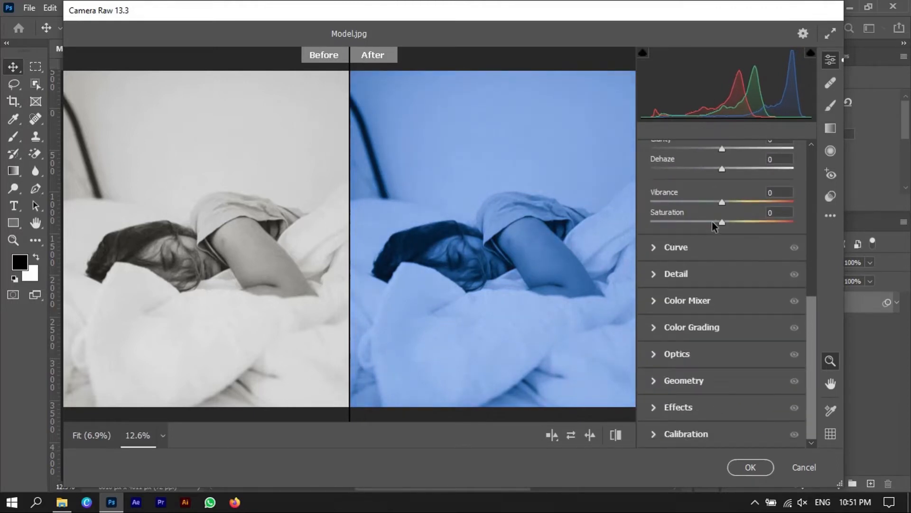
pyautogui.moveTo(722, 225); pyautogui.dragTo(729, 226)
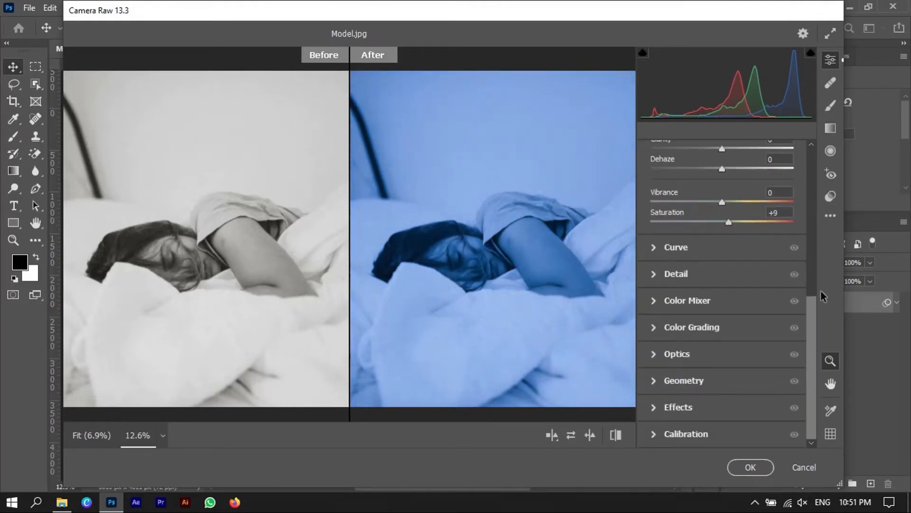
# Step: Tint the Color Grading midtones blue-violet with hue 249 and saturation 32
pyautogui.click(654, 301)
pyautogui.click(656, 189)
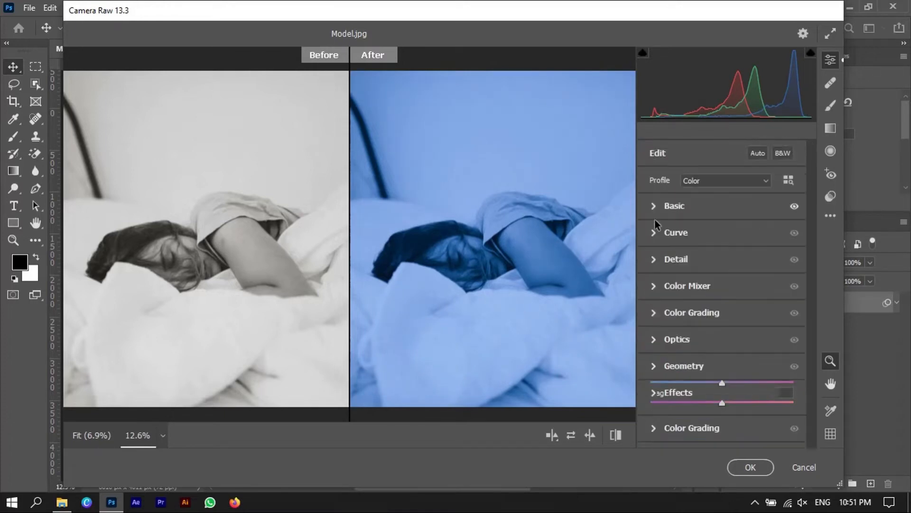
pyautogui.click(655, 314)
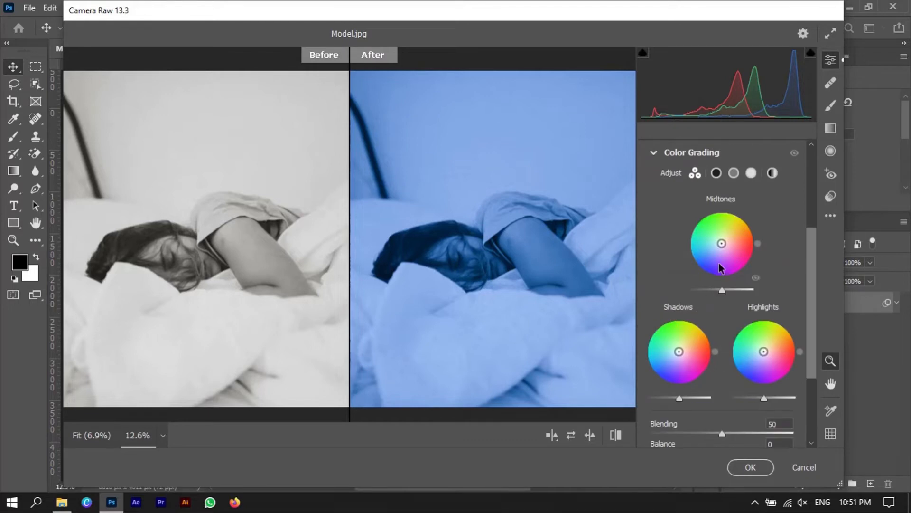
pyautogui.moveTo(722, 243); pyautogui.dragTo(719, 252)
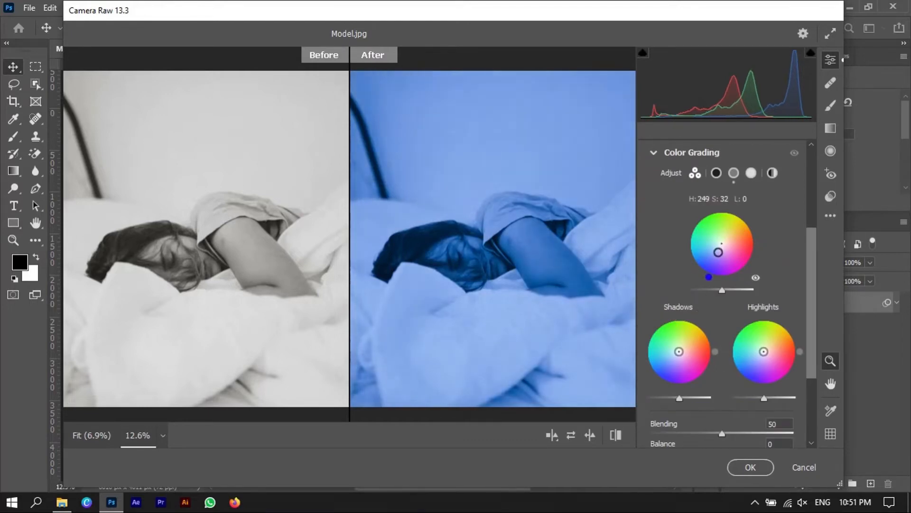
# Step: Compare the photo with and without the adjustments, and apply the Camera Raw Filter
pyautogui.click(614, 436)
pyautogui.click(612, 437)
pyautogui.click(612, 437)
pyautogui.click(612, 437)
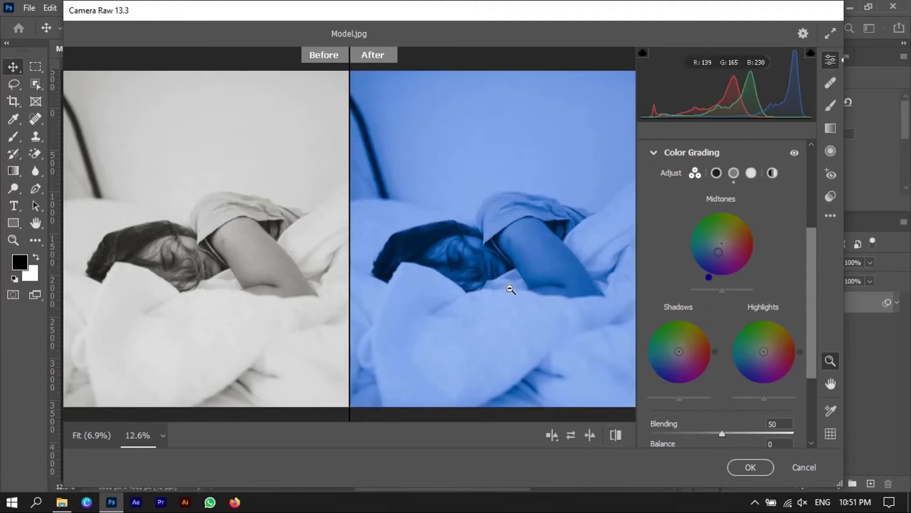
pyautogui.click(748, 468)
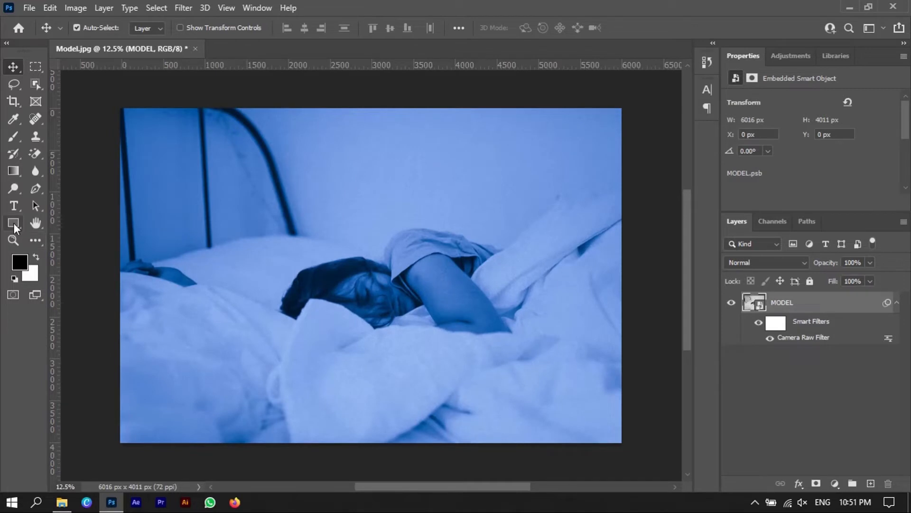
# Step: Draw a rectangle shape about 980 x 640 px on the wall above the model's head
pyautogui.click(13, 224)
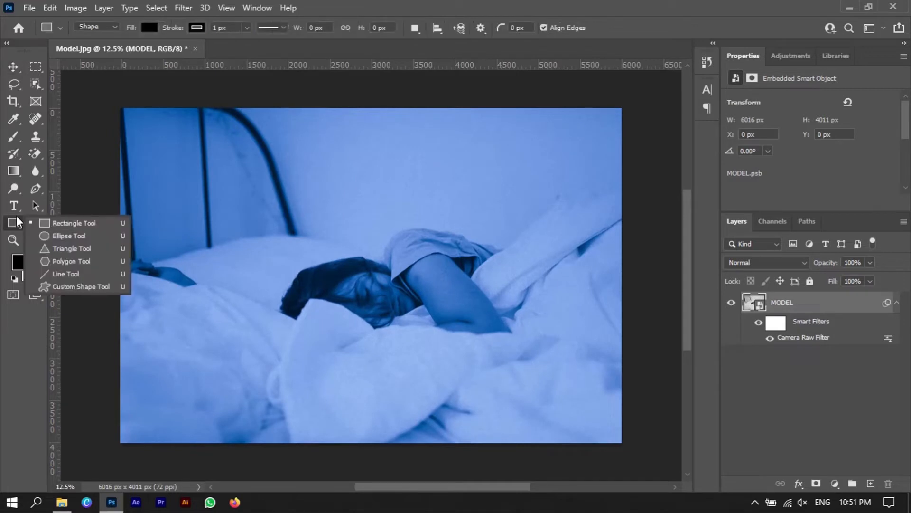
pyautogui.click(82, 224)
pyautogui.moveTo(289, 172); pyautogui.dragTo(370, 225)
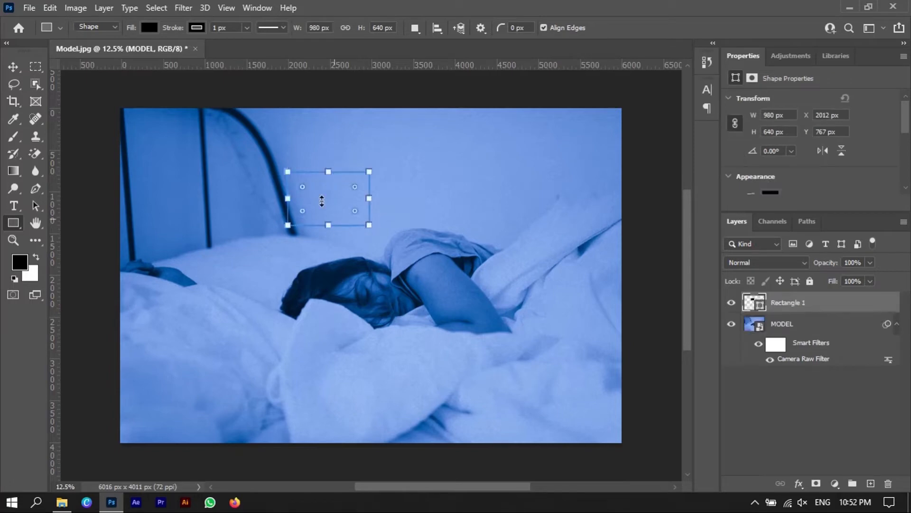
# Step: Change the rectangle's fill colour to white
pyautogui.click(18, 71)
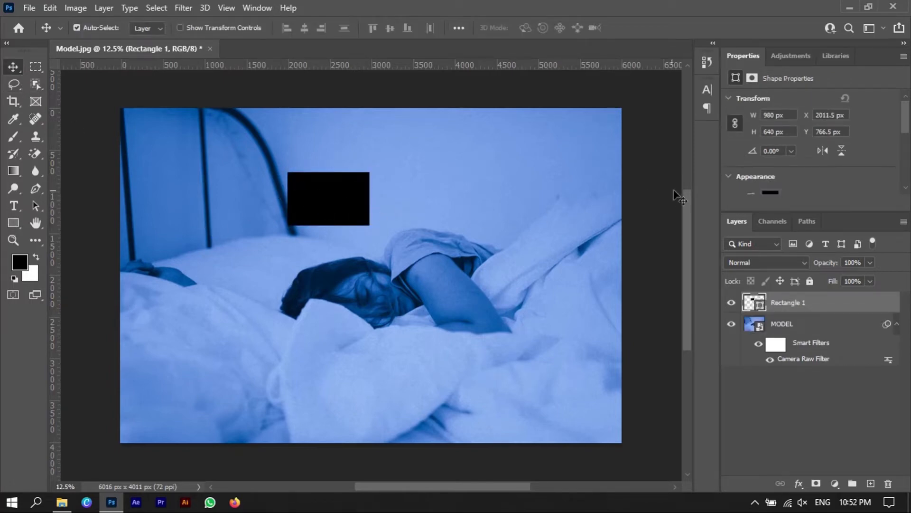
pyautogui.click(771, 192)
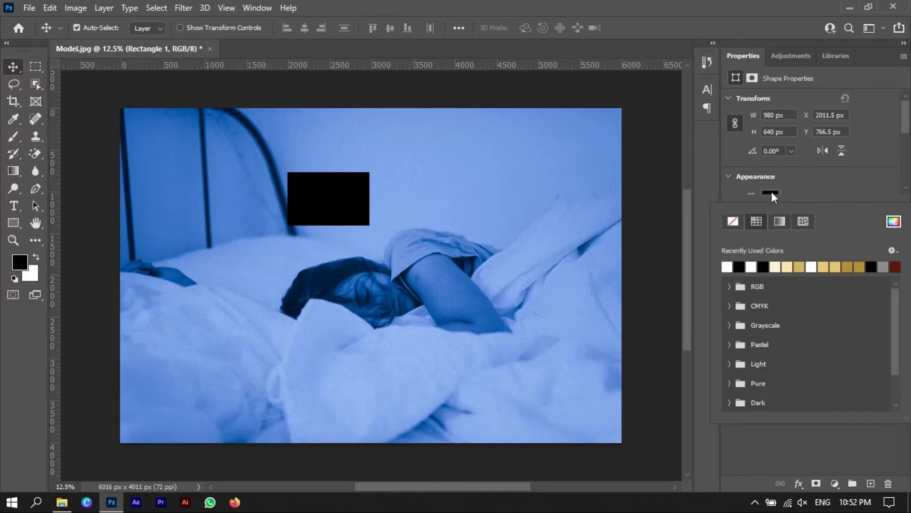
pyautogui.click(726, 265)
# Step: Duplicate the white rectangle three times and arrange the four as a two-by-two window pane grid
pyautogui.click(19, 70)
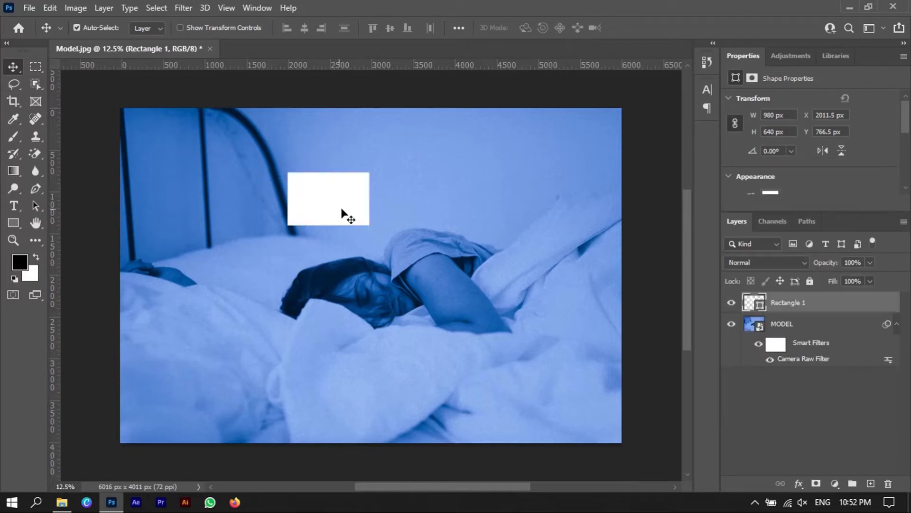
pyautogui.moveTo(332, 203); pyautogui.dragTo(348, 270)
pyautogui.hotkey('ctrl', 'j')
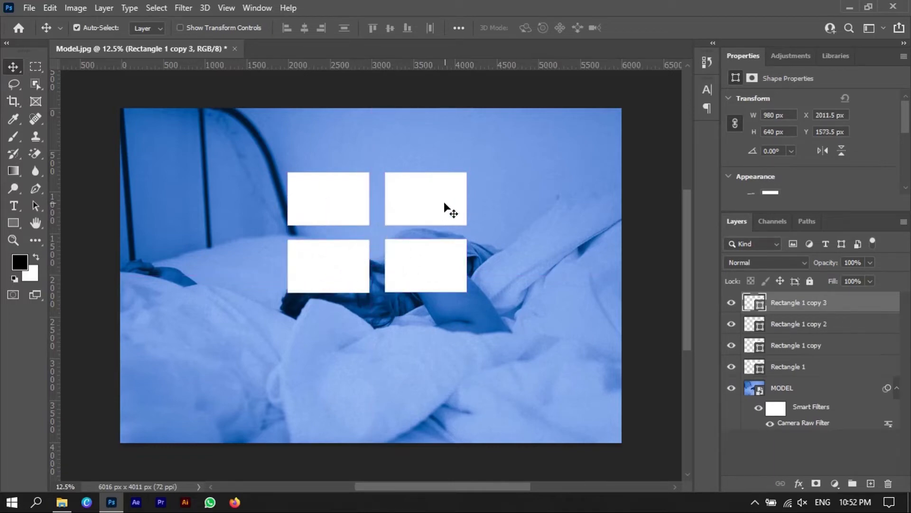
# Step: Select all four rectangle layers and convert them into a single smart object
pyautogui.keyDown('shift'); pyautogui.click(782, 368); pyautogui.keyUp('shift')
pyautogui.rightClick(784, 367)
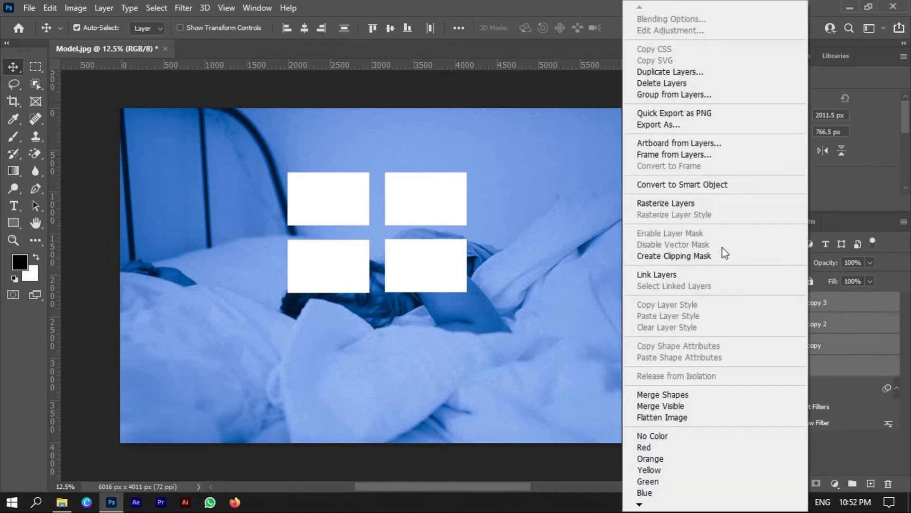
pyautogui.click(663, 188)
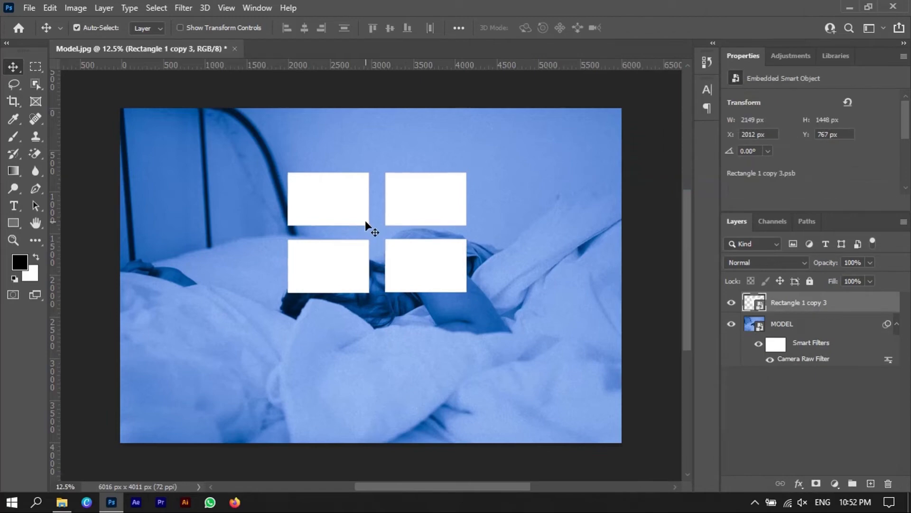
# Step: Skew the window-pane smart object so its left side sits lower, and move it up on the wall above the model
pyautogui.moveTo(411, 213); pyautogui.dragTo(426, 189)
pyautogui.hotkey('ctrl', 't')
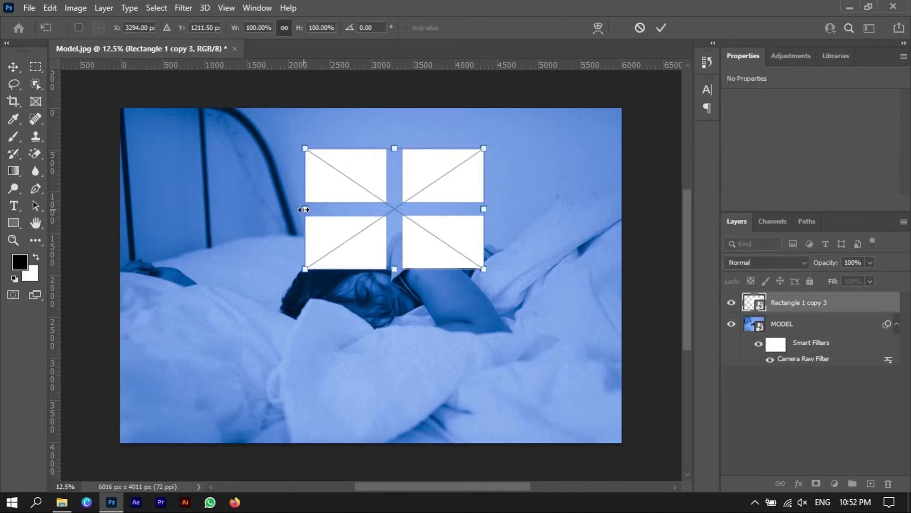
pyautogui.moveTo(303, 209); pyautogui.dragTo(307, 217)
pyautogui.hotkey('ctrl', 'z')
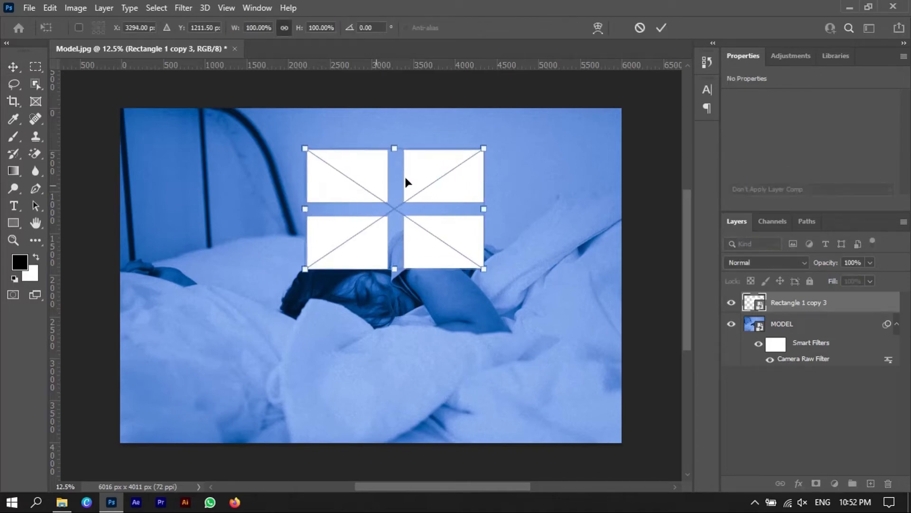
pyautogui.rightClick(409, 179)
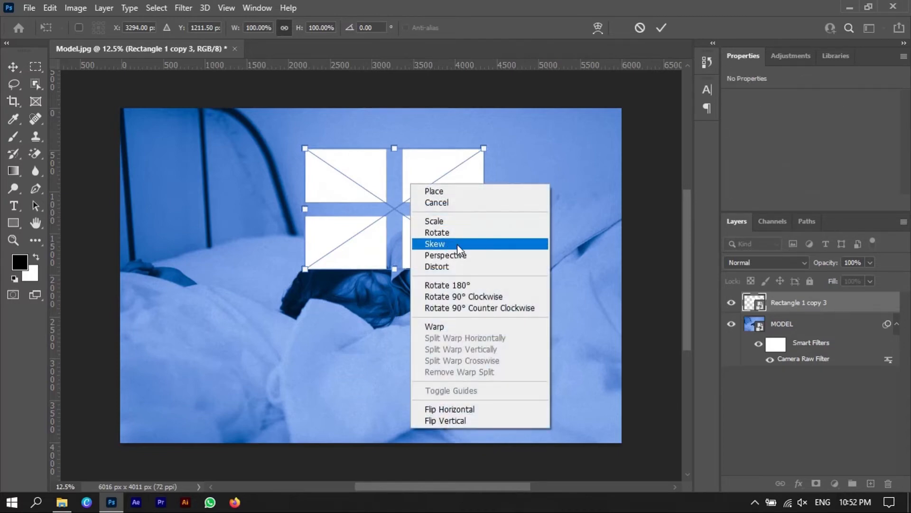
pyautogui.click(450, 244)
pyautogui.moveTo(305, 212); pyautogui.dragTo(304, 235)
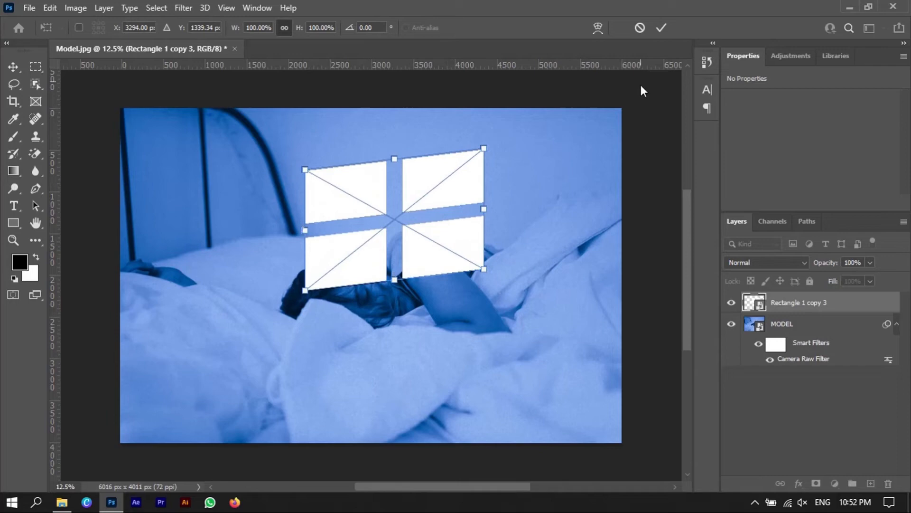
pyautogui.click(660, 28)
pyautogui.moveTo(407, 259); pyautogui.dragTo(420, 247)
# Step: Apply a Gaussian Blur with a 20-pixel radius to the window-pane smart object
pyautogui.click(177, 5)
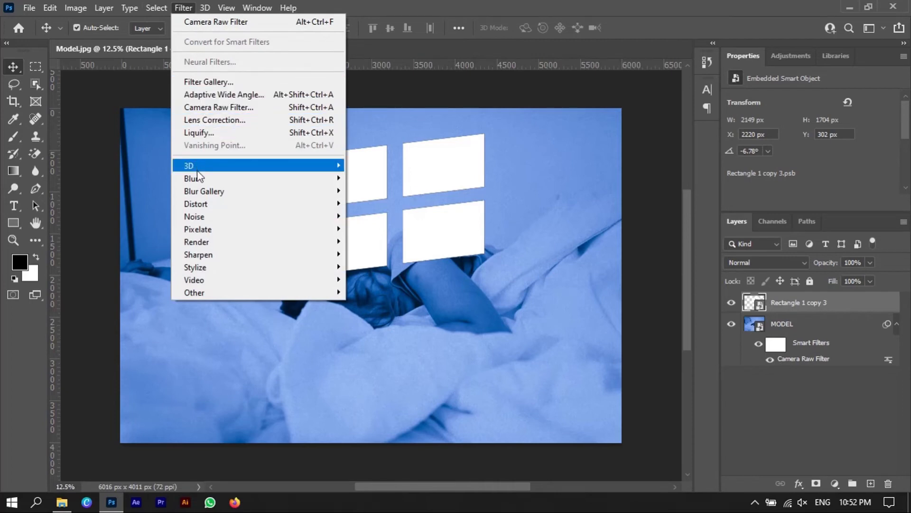
pyautogui.moveTo(240, 179)
pyautogui.click(388, 228)
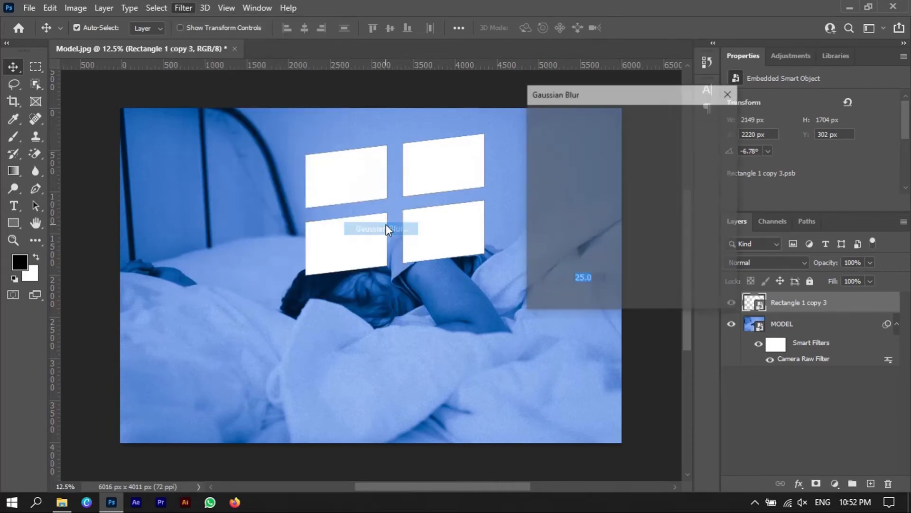
pyautogui.moveTo(592, 300); pyautogui.dragTo(585, 300)
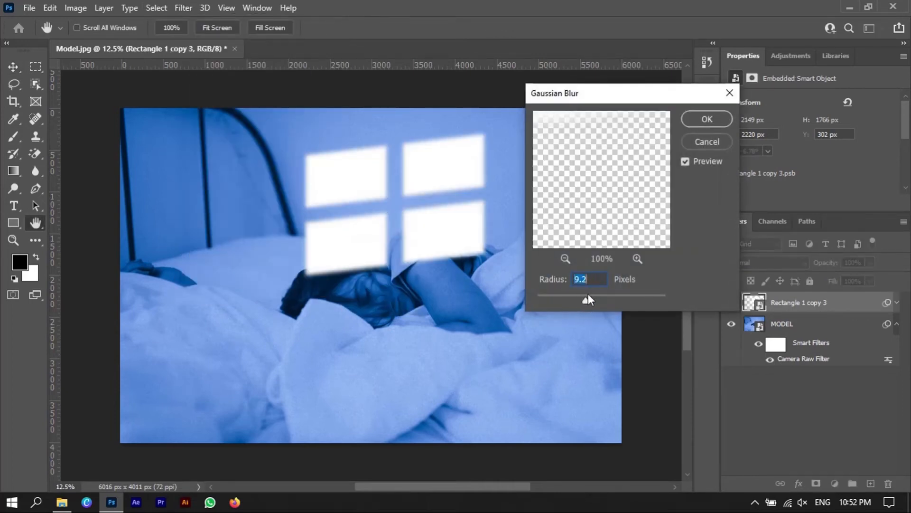
pyautogui.write('20')
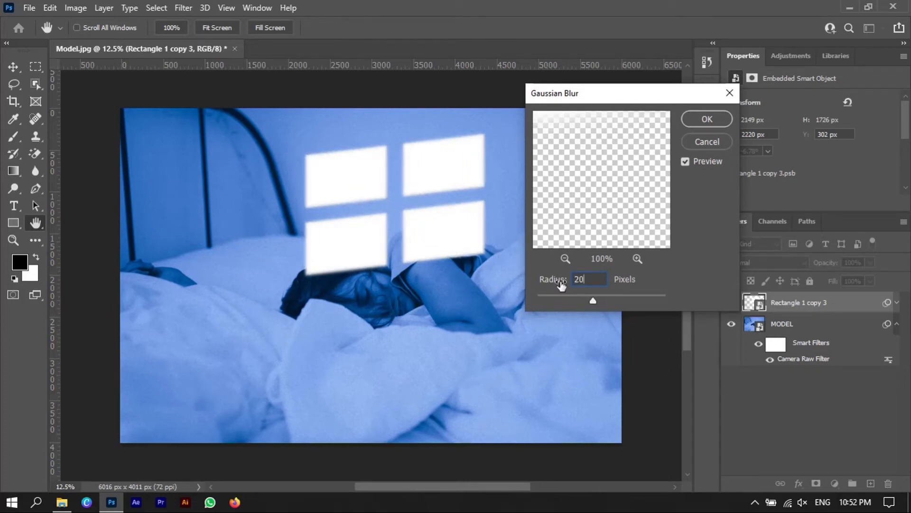
pyautogui.press('Return')
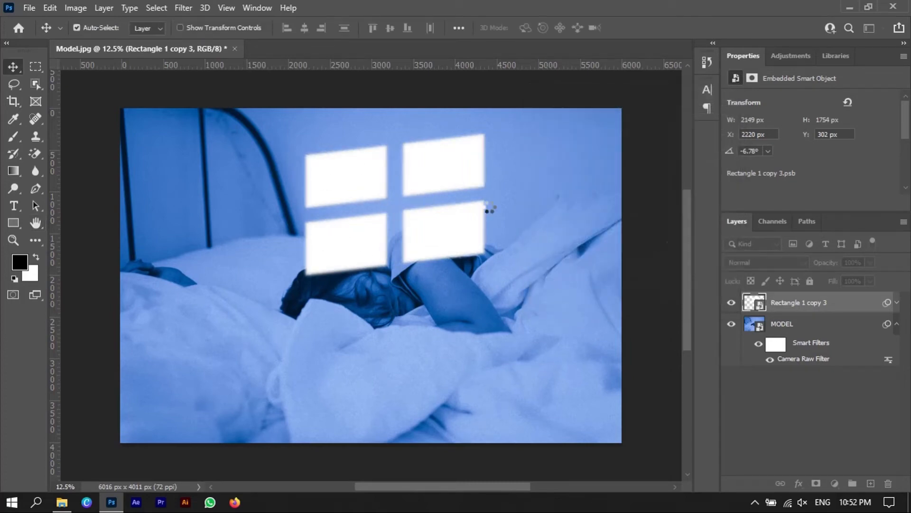
# Step: Lower the fill of the window-pane layer to 60%
pyautogui.click(869, 282)
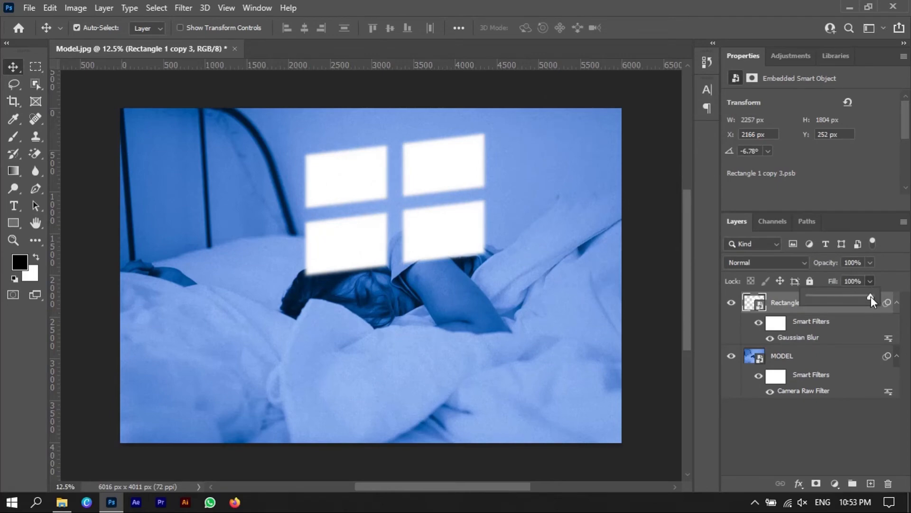
pyautogui.moveTo(847, 302); pyautogui.dragTo(847, 303)
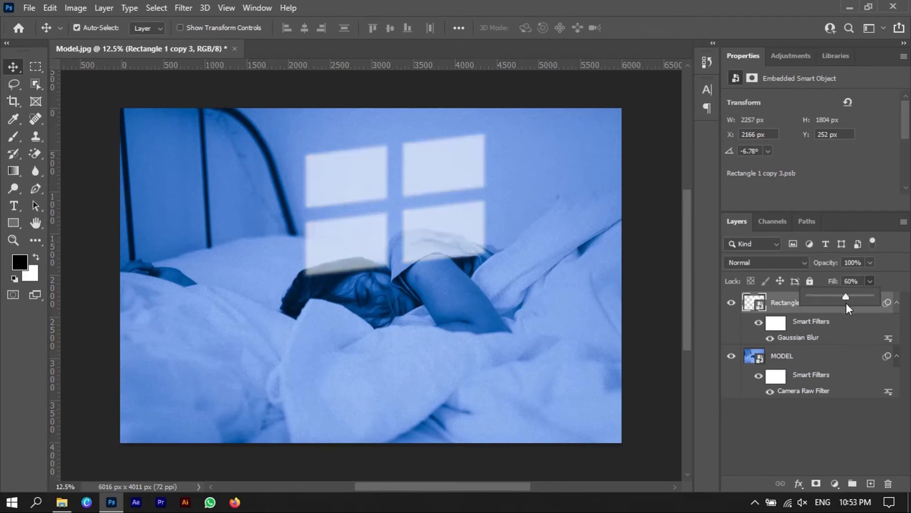
pyautogui.click(852, 281)
pyautogui.write('60')
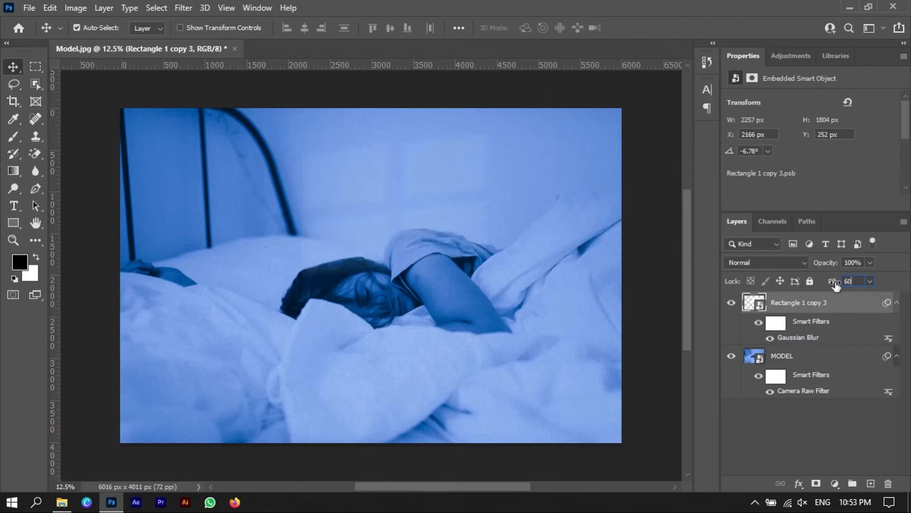
pyautogui.press('Return')
# Step: Set the window-pane layer's blend mode to Soft Light and nudge the shape slightly down on the wall
pyautogui.click(804, 264)
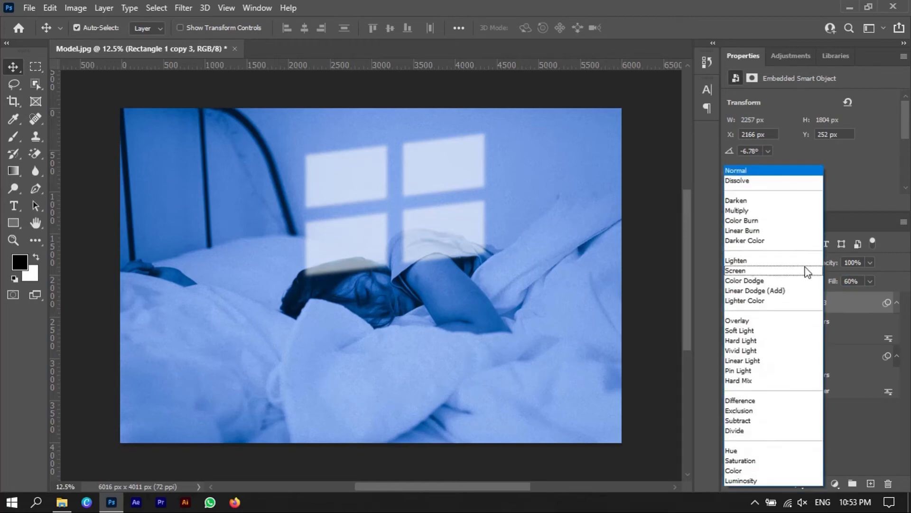
pyautogui.click(739, 331)
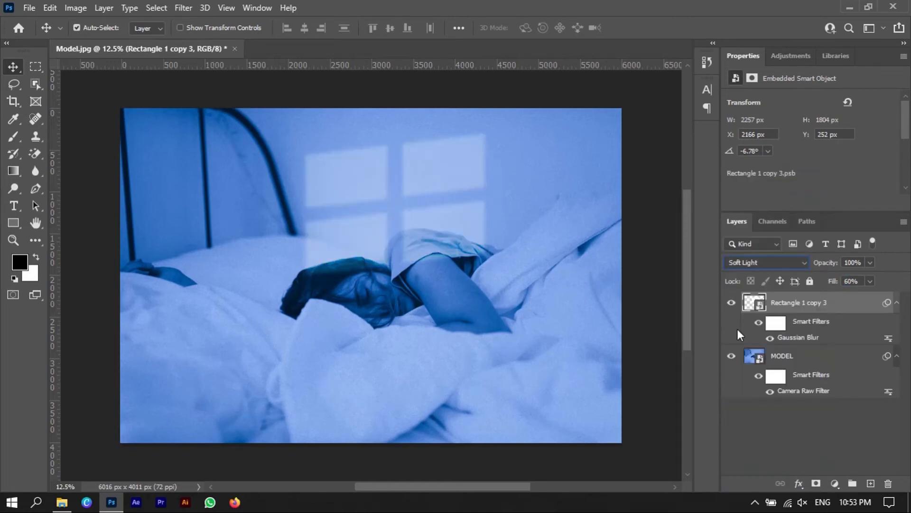
pyautogui.moveTo(359, 238)
pyautogui.mouseDown()
pyautogui.moveTo(360, 230)
pyautogui.moveTo(362, 244)
pyautogui.mouseUp()
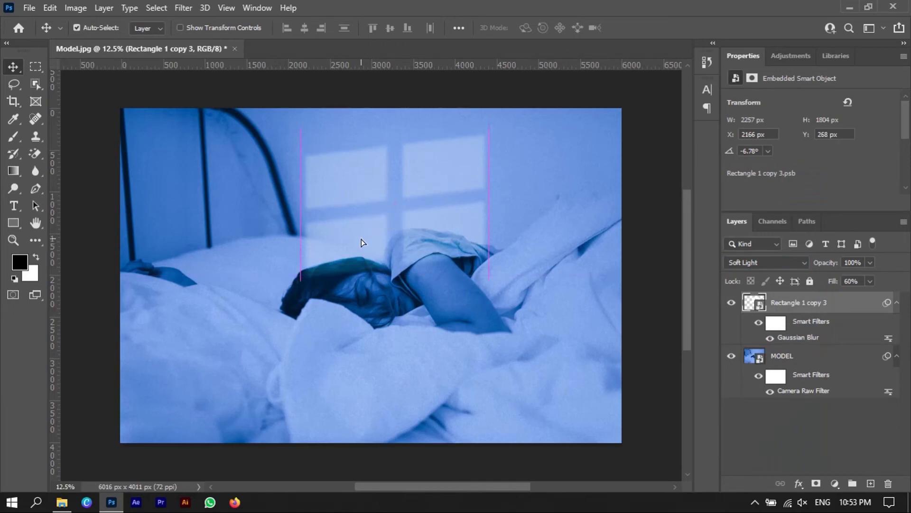
# Step: Compare the photo before and after by toggling the window-light layer and the MODEL layer's smart filters off and back on
pyautogui.press('ctrl')
pyautogui.scroll(1, 360, 237)
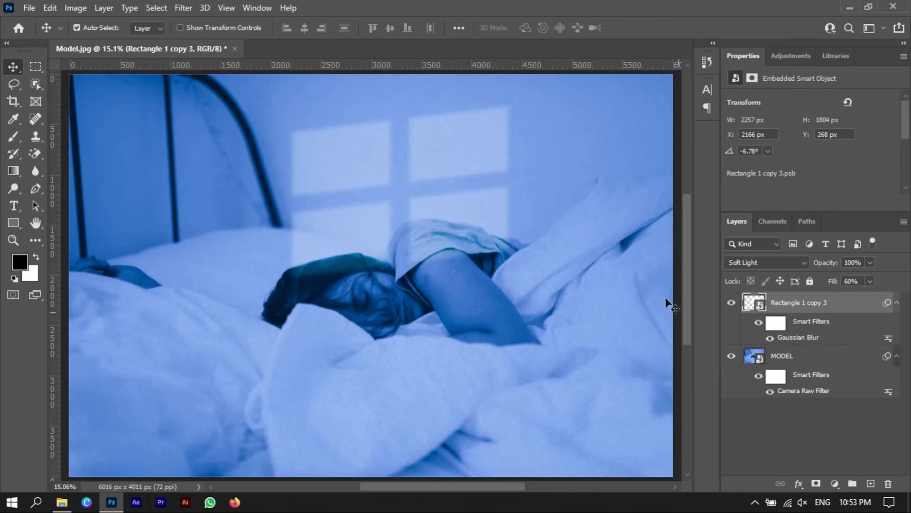
pyautogui.click(731, 306)
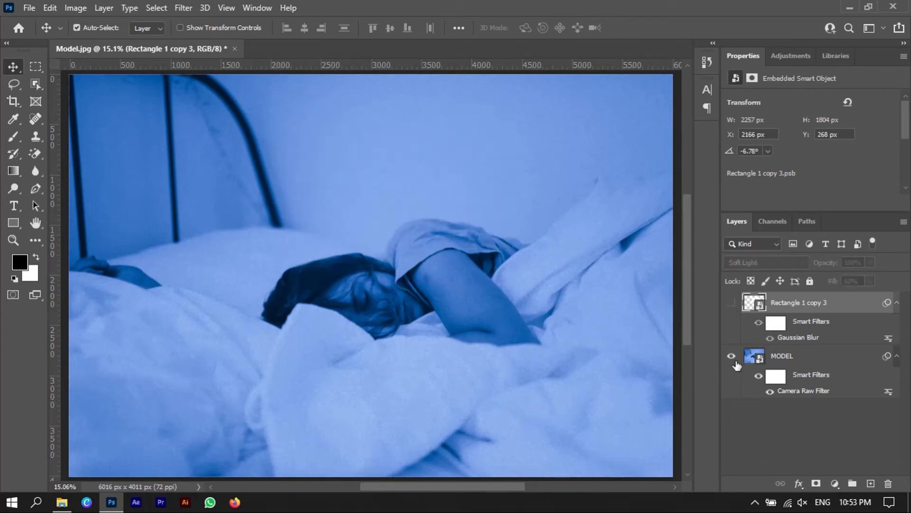
pyautogui.click(759, 376)
pyautogui.click(759, 375)
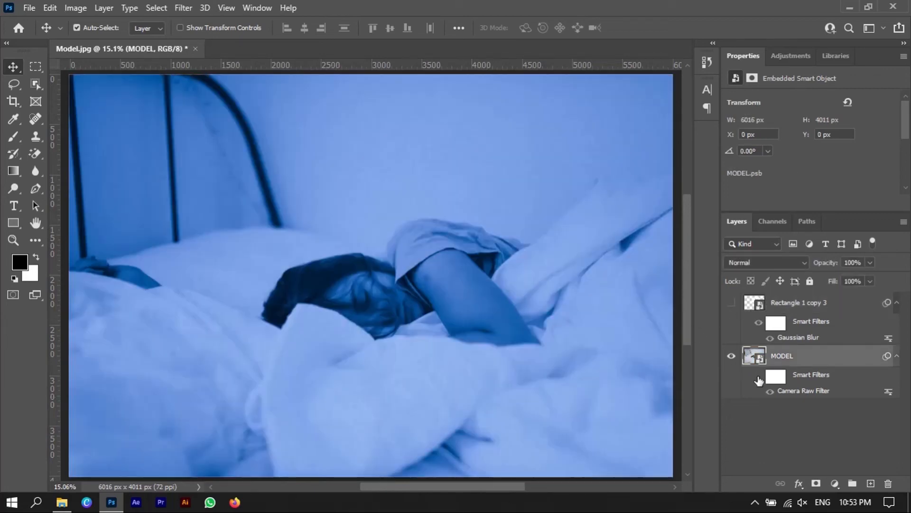
pyautogui.click(758, 375)
pyautogui.click(758, 375)
pyautogui.click(732, 304)
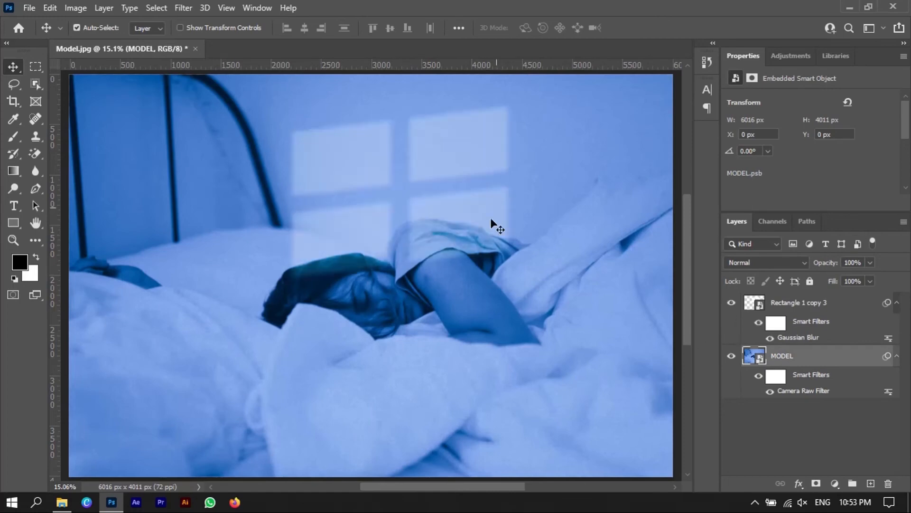